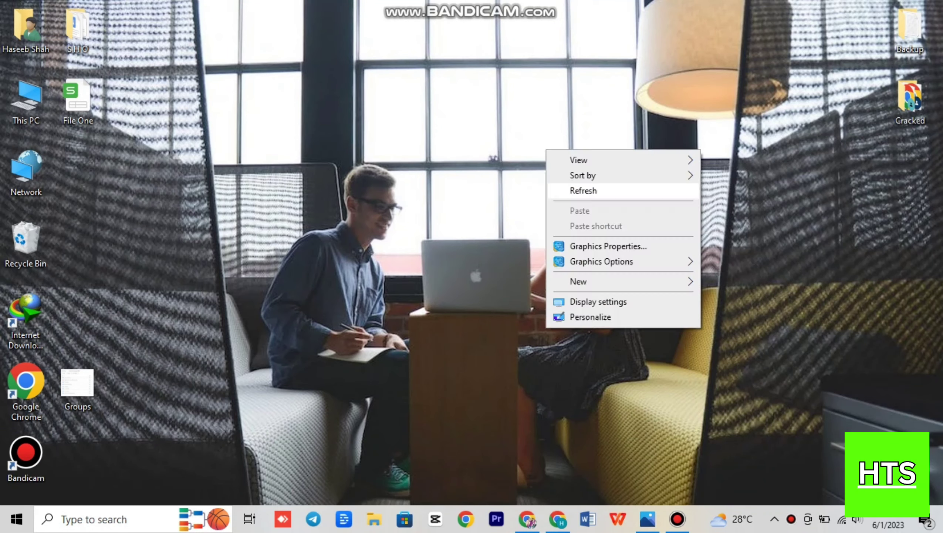
Refresh the Windows desktop three times from its right-click menu
right_click(577, 195)
click(615, 236)
right_click(400, 112)
click(439, 153)
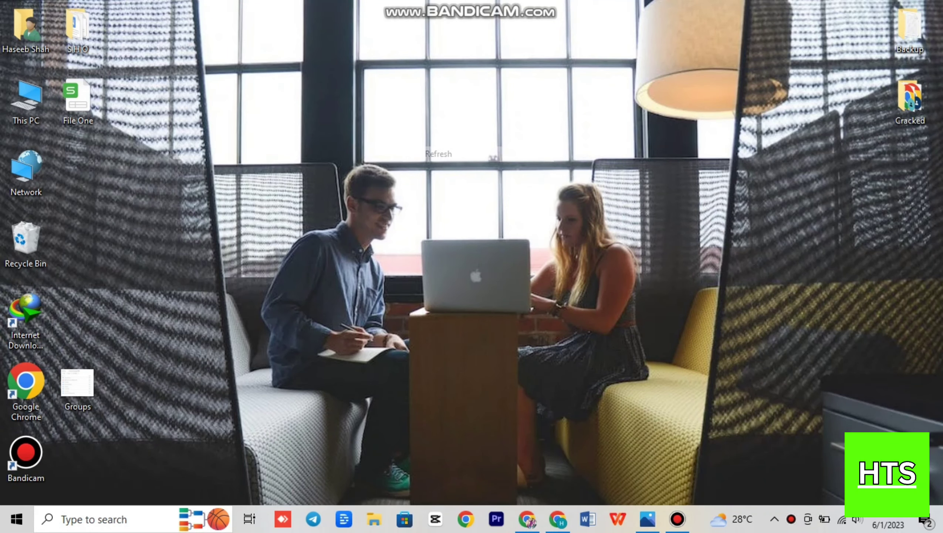
right_click(434, 149)
click(472, 190)
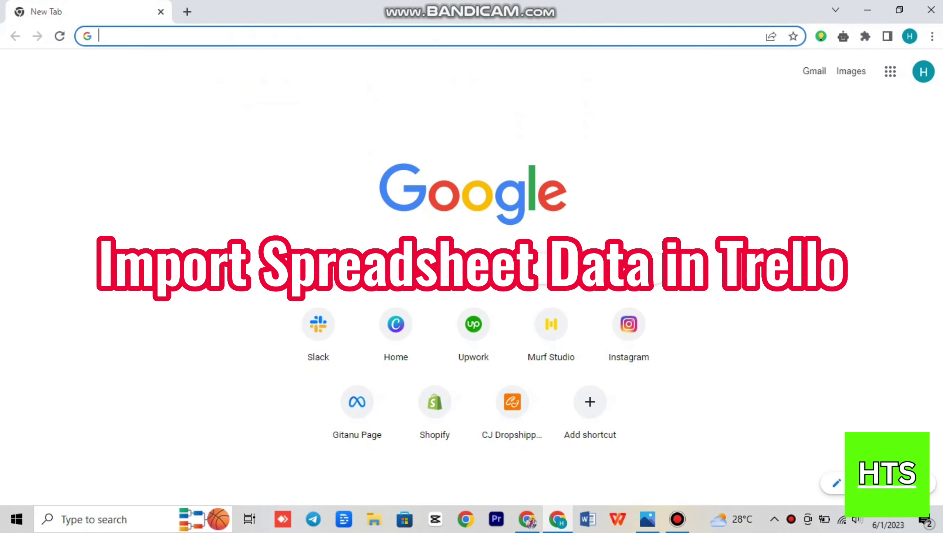
Load trello.com in Chrome using the 'trello' address-bar suggestion
text(trello.com)
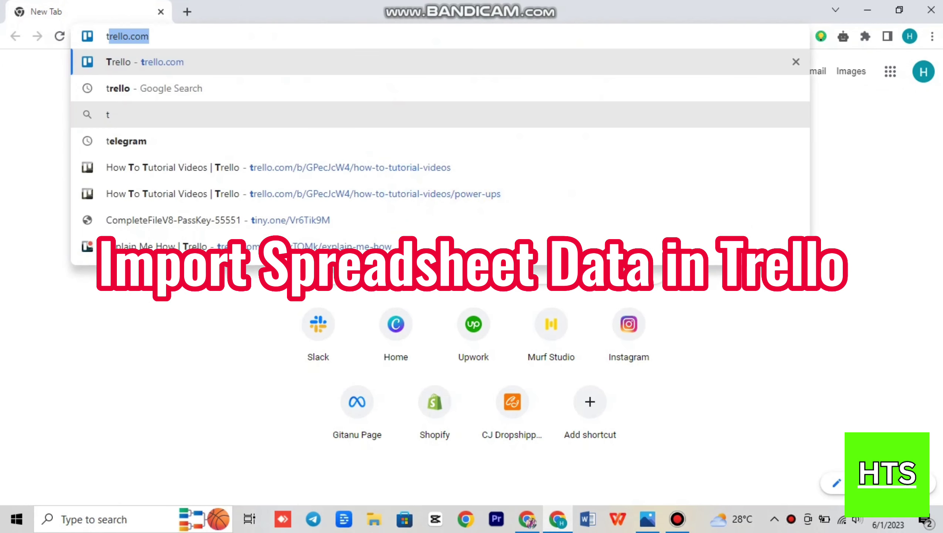
key(Down)
key(Up)
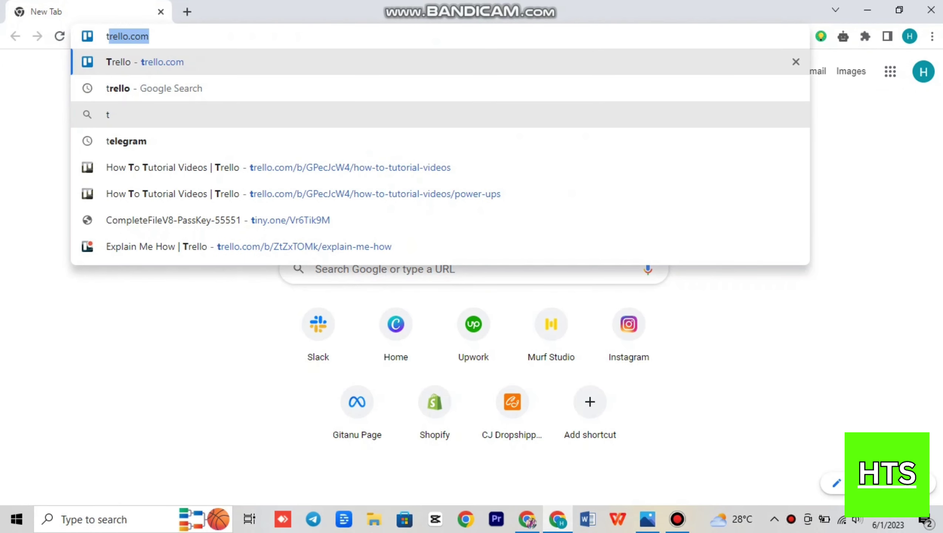
key(Return)
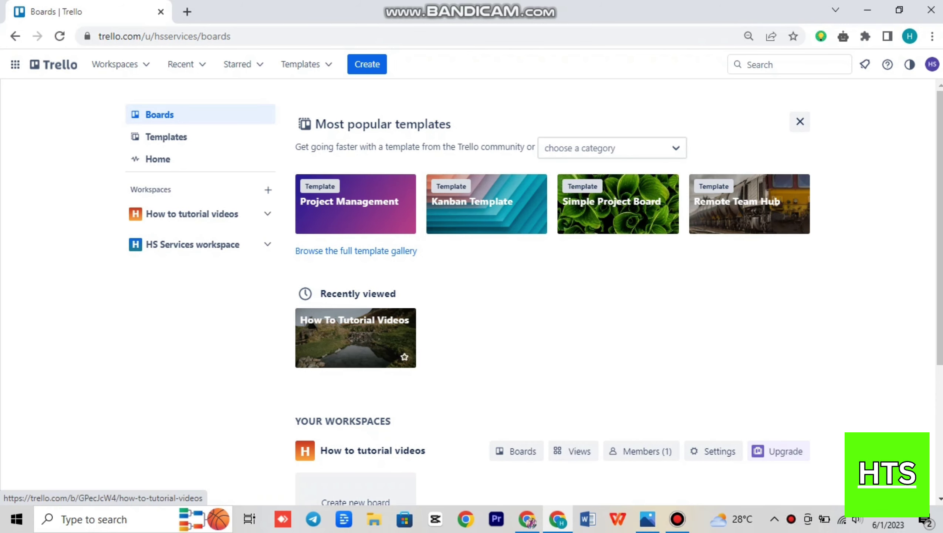
Open the How To Tutorial Videos board and archive its four cards: Instagram account, Tech Channel, Topics, Niche
click(356, 338)
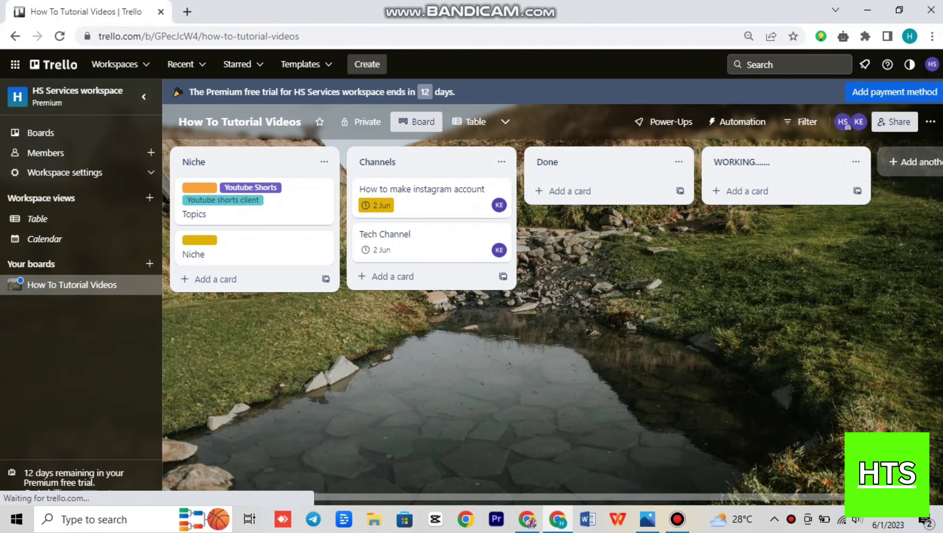
click(499, 184)
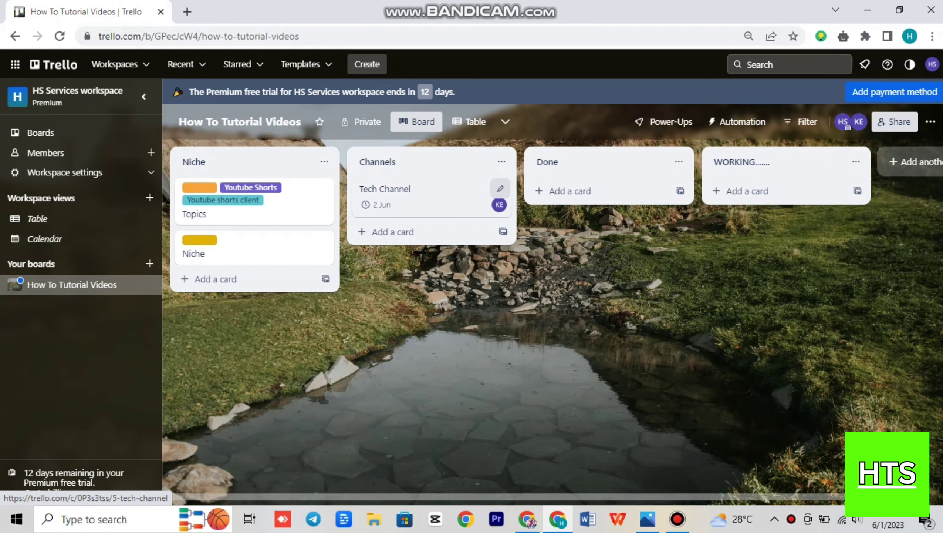
click(499, 185)
click(544, 344)
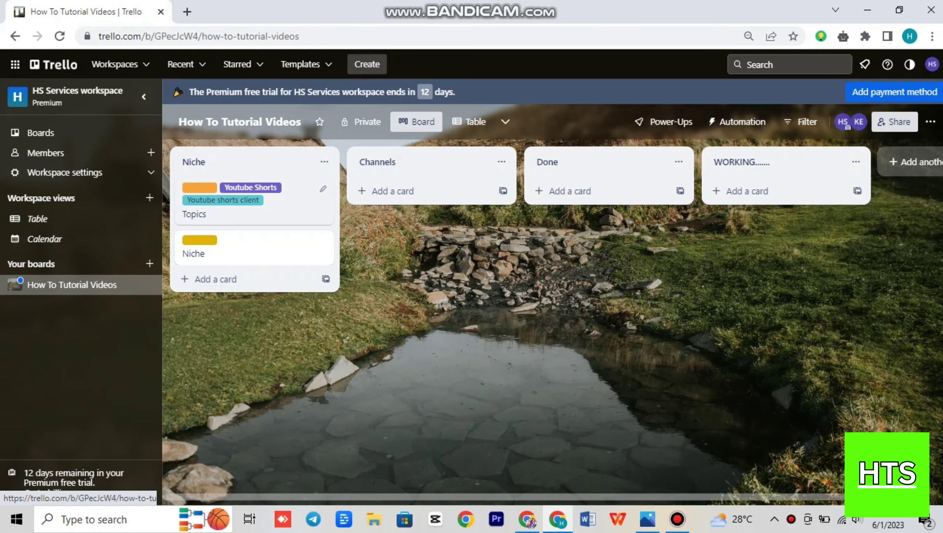
click(323, 189)
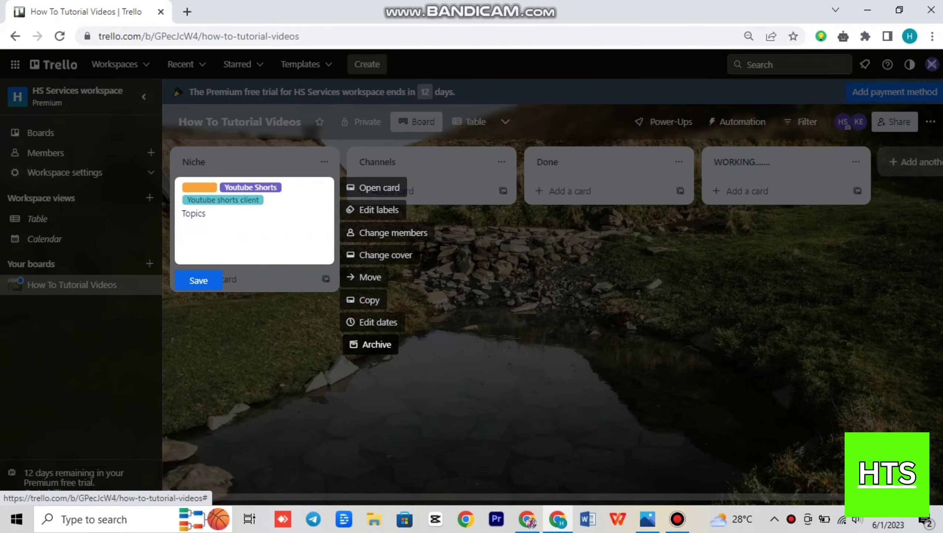
click(367, 344)
click(323, 188)
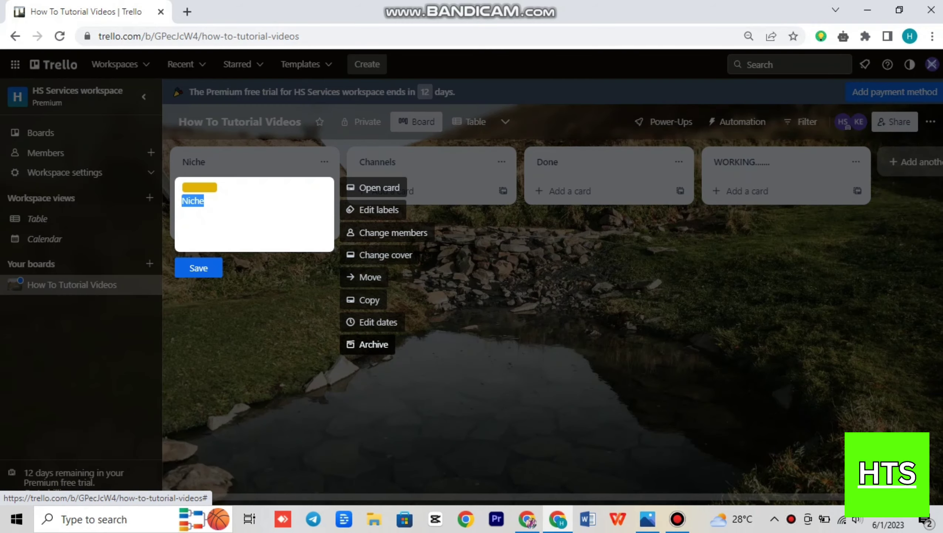
click(373, 344)
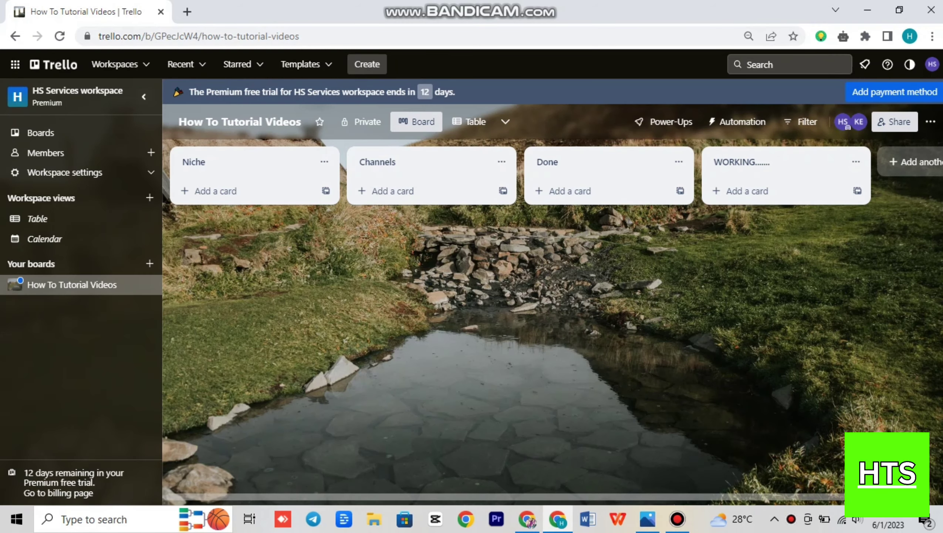
Minimize Chrome and open the File One spreadsheet from the desktop in Excel 2016
click(867, 10)
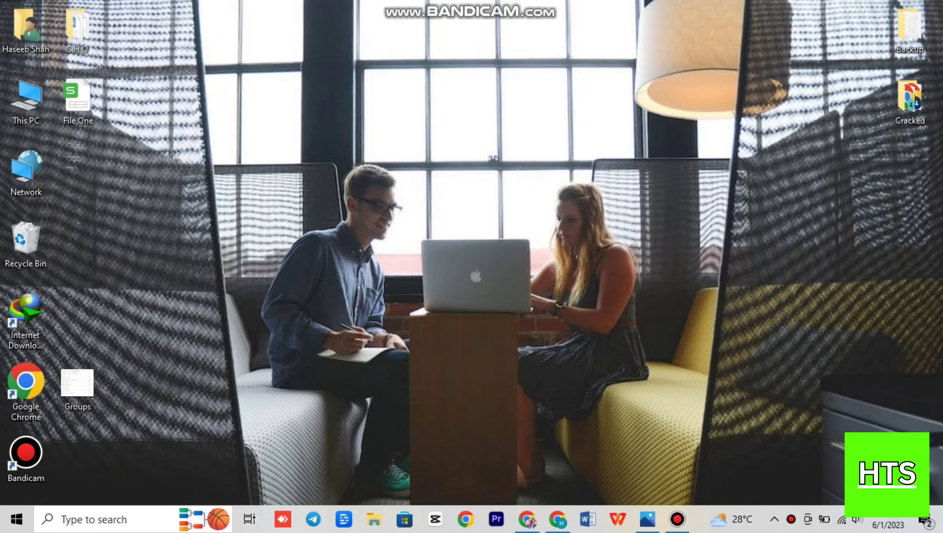
click(78, 98)
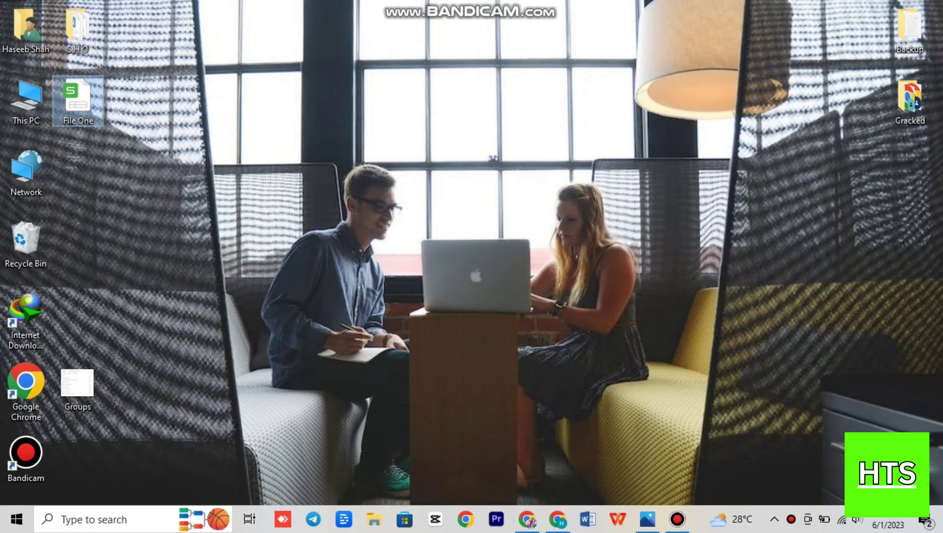
double_click(78, 98)
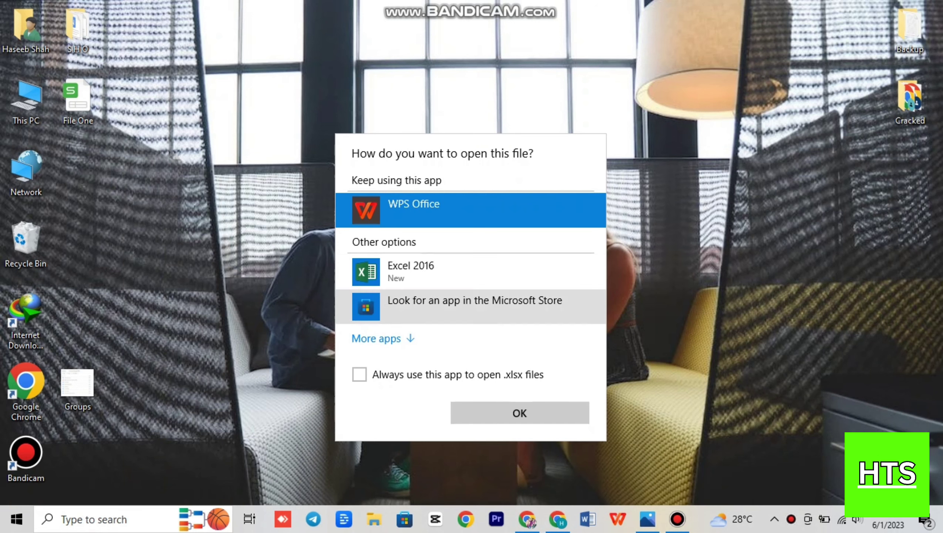
click(410, 272)
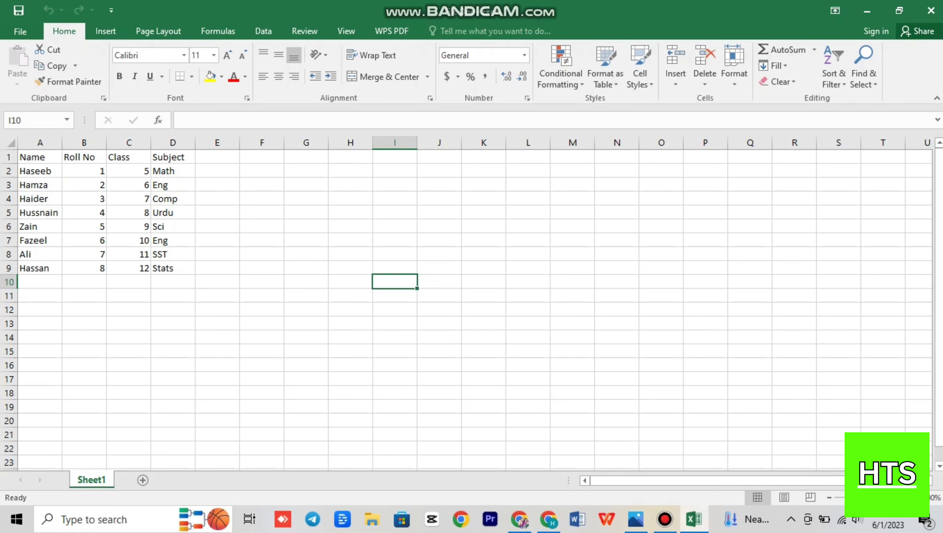
Look over File One's student rows in Excel, then return to the Trello board in Chrome
mouse_move(218, 281)
mouse_down()
mouse_move(84, 198)
mouse_move(173, 324)
mouse_up()
click(305, 323)
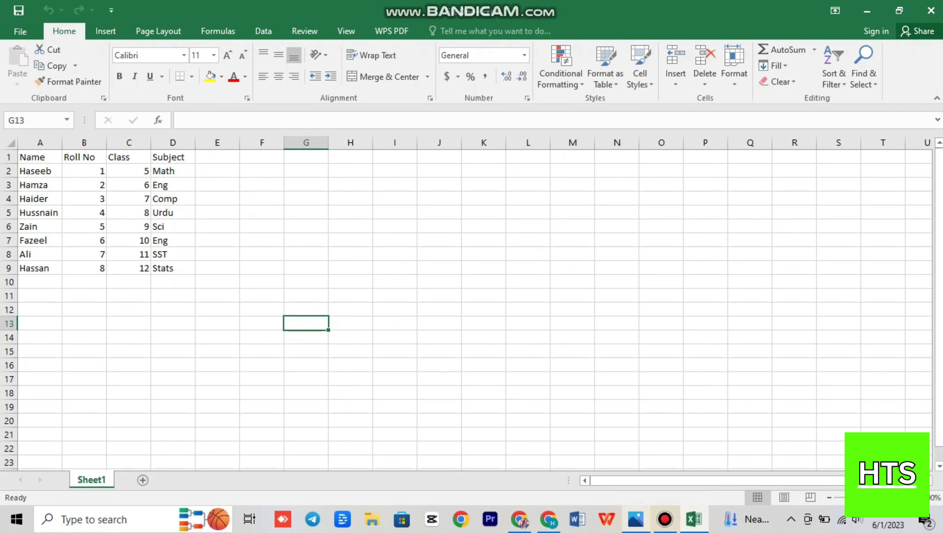
click(548, 519)
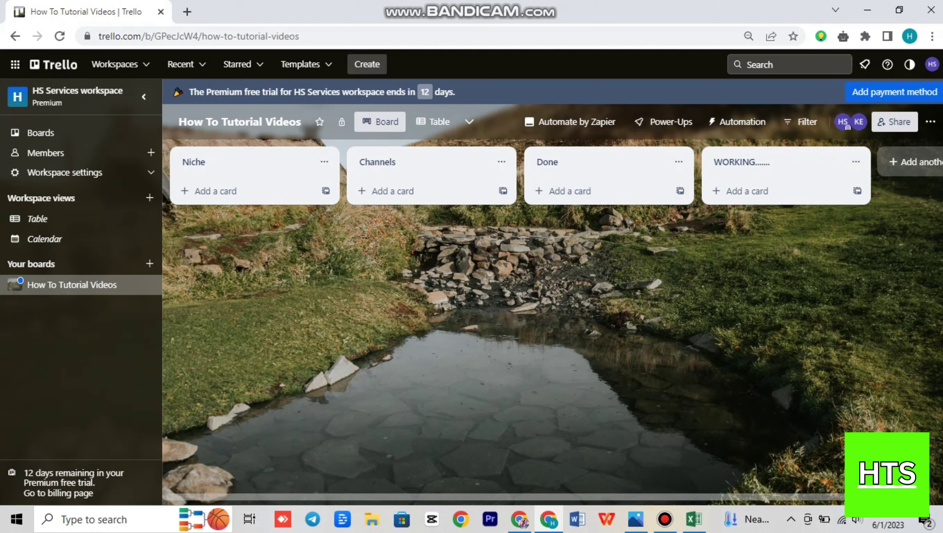
Search the Power-Ups directory for 'impo' and view the Import to Trello by Blue Cat details
click(663, 122)
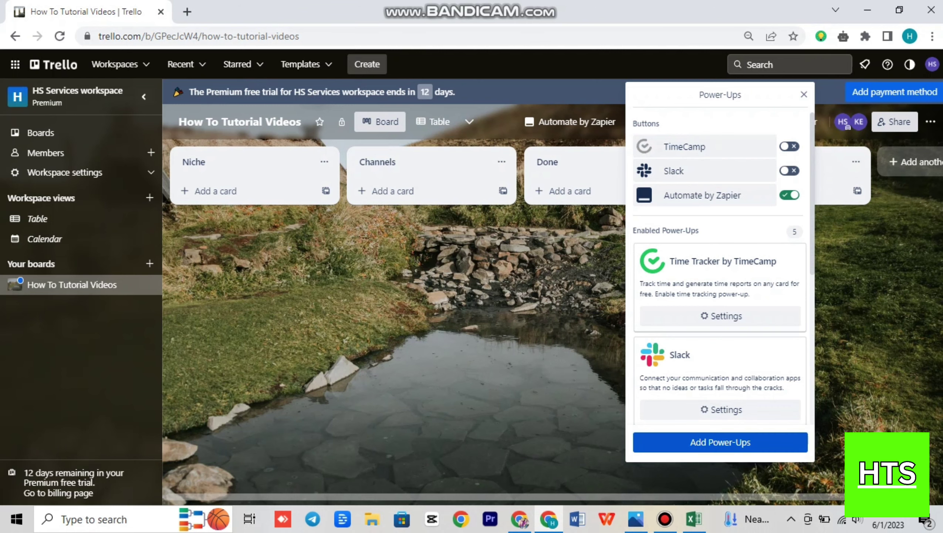
click(720, 442)
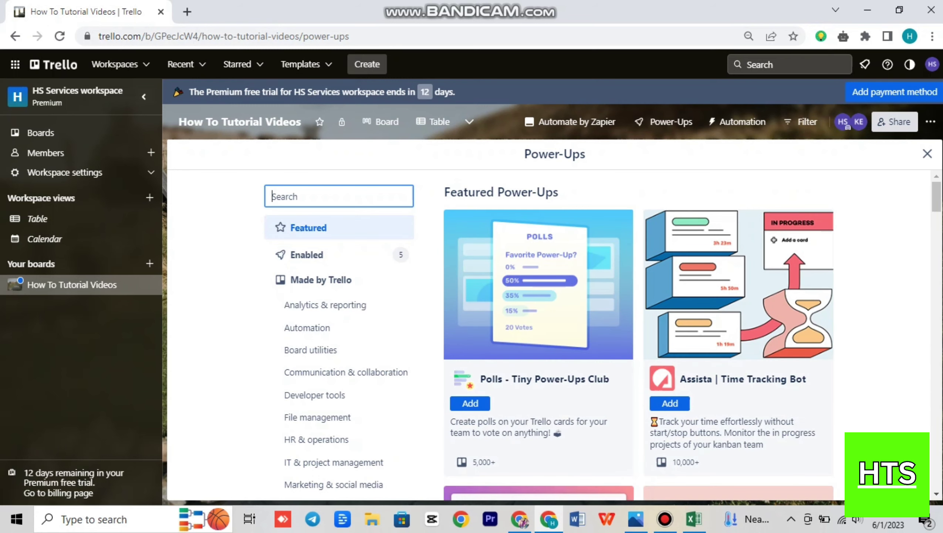
text(im)
text(po)
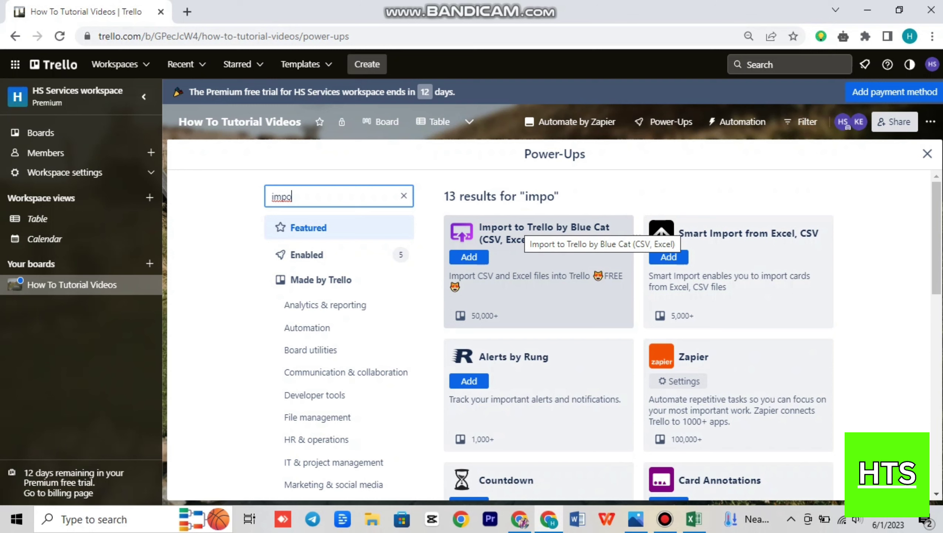
click(518, 233)
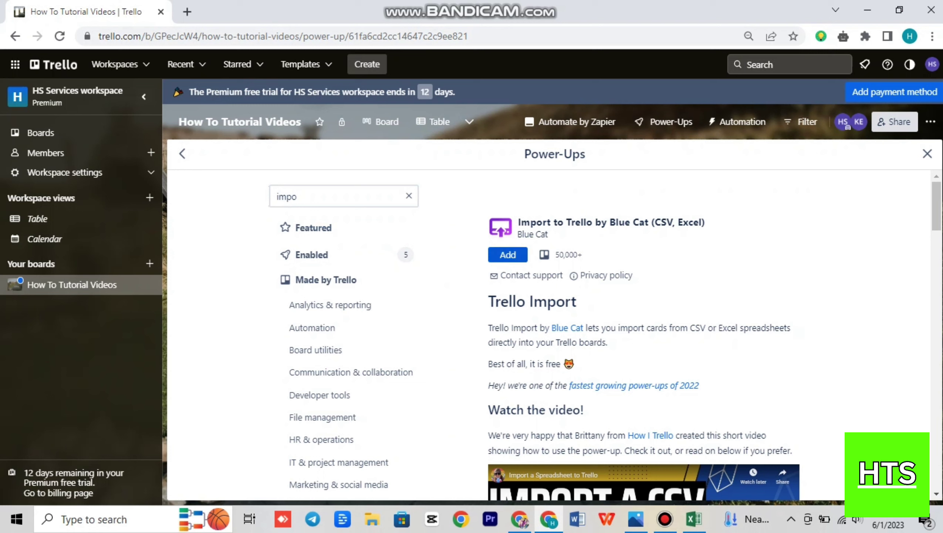
Add the Import to Trello by Blue Cat (CSV, Excel) power-up to the board
click(508, 254)
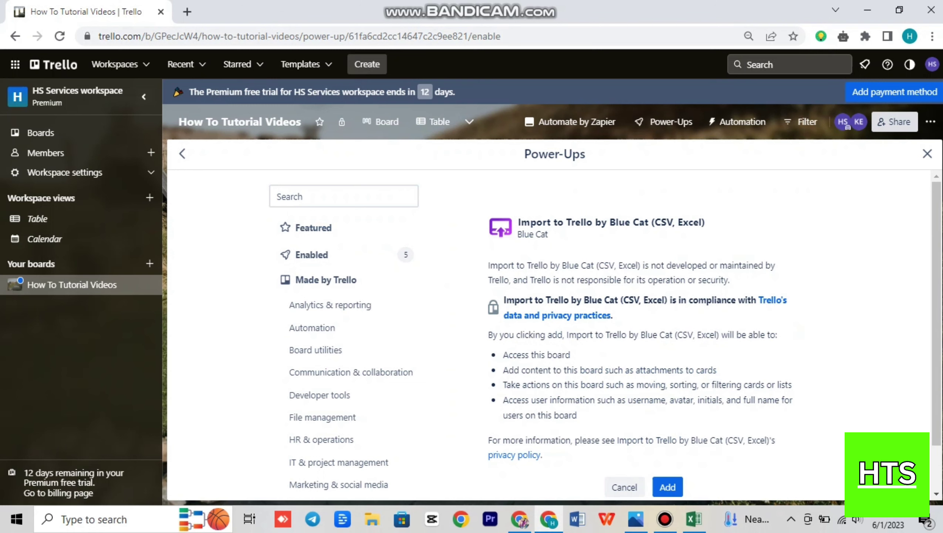
scroll(604, 336, down, 1)
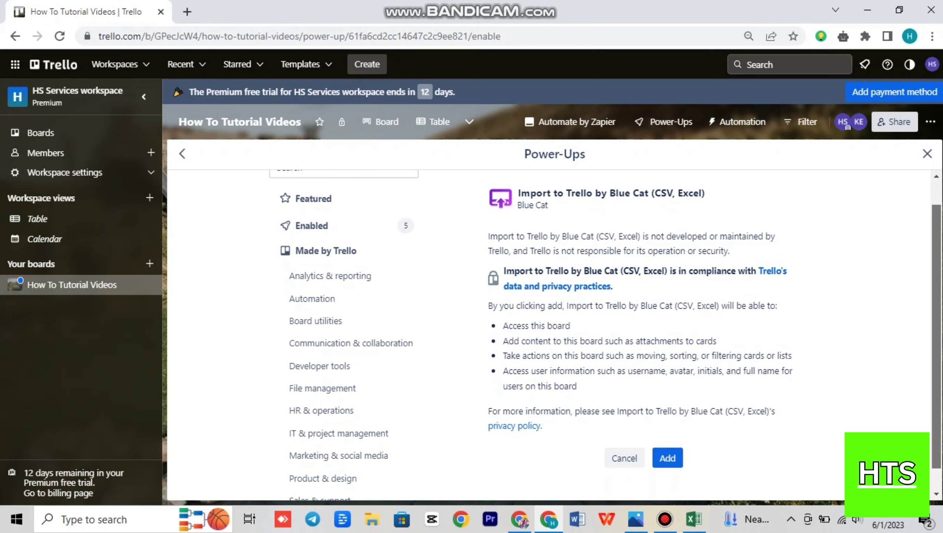
scroll(552, 336, up, 1)
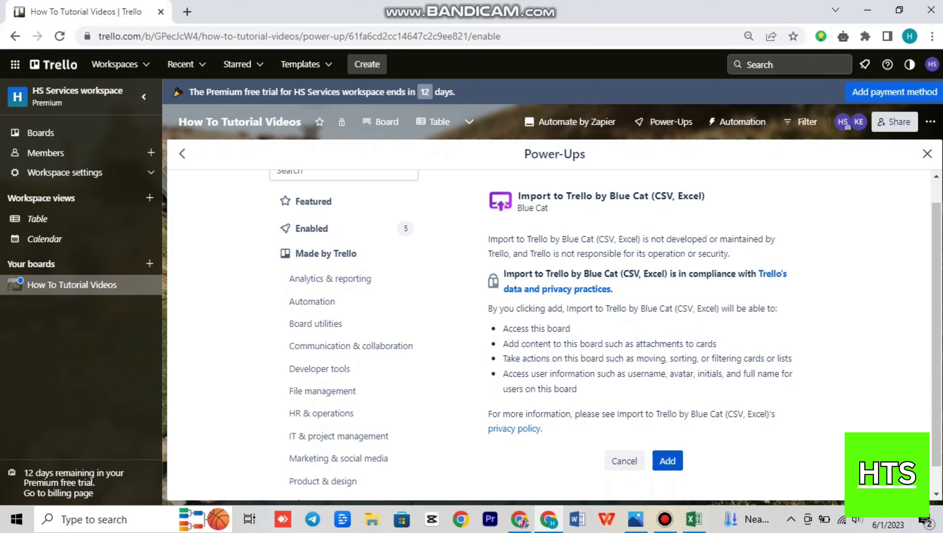
click(668, 460)
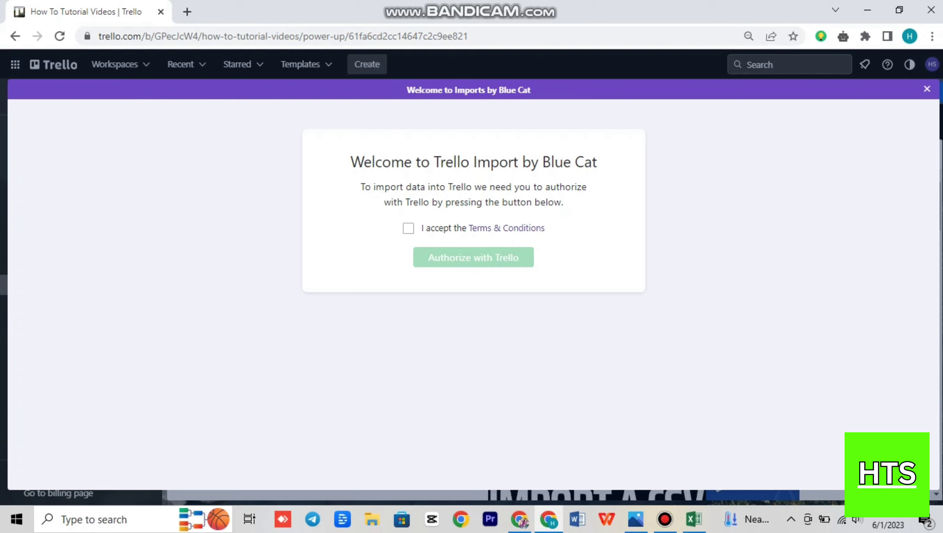
Accept Blue Cat's Terms & Conditions and scroll down the authorization page
click(408, 228)
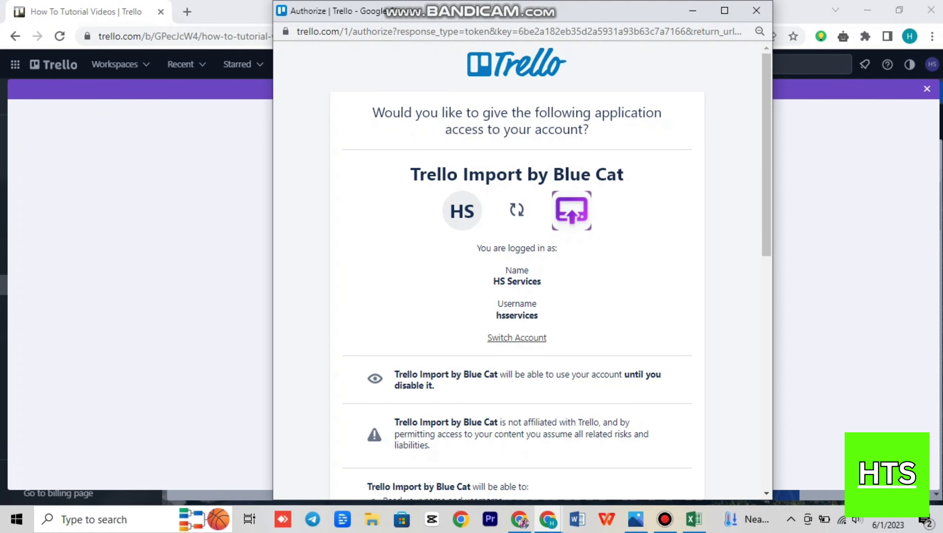
scroll(517, 268, down, 5)
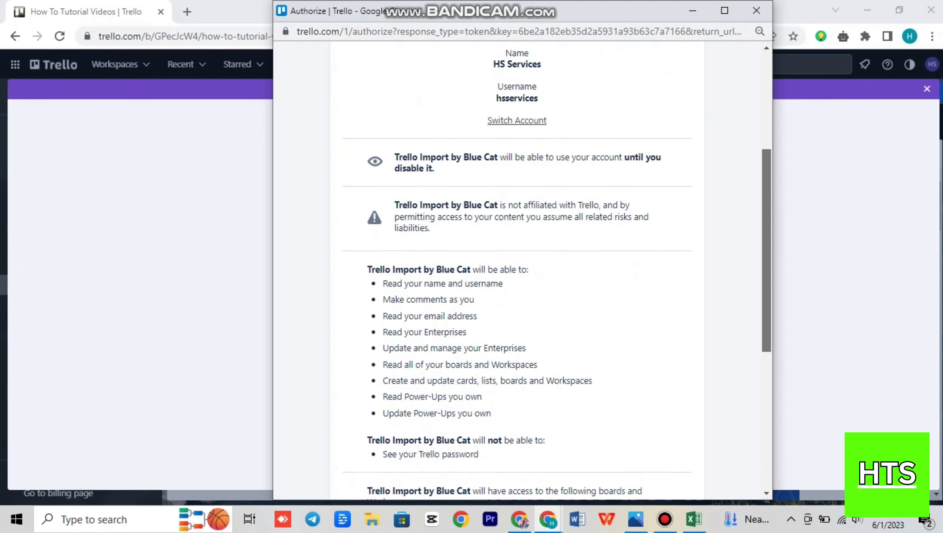
scroll(517, 269, down, 6)
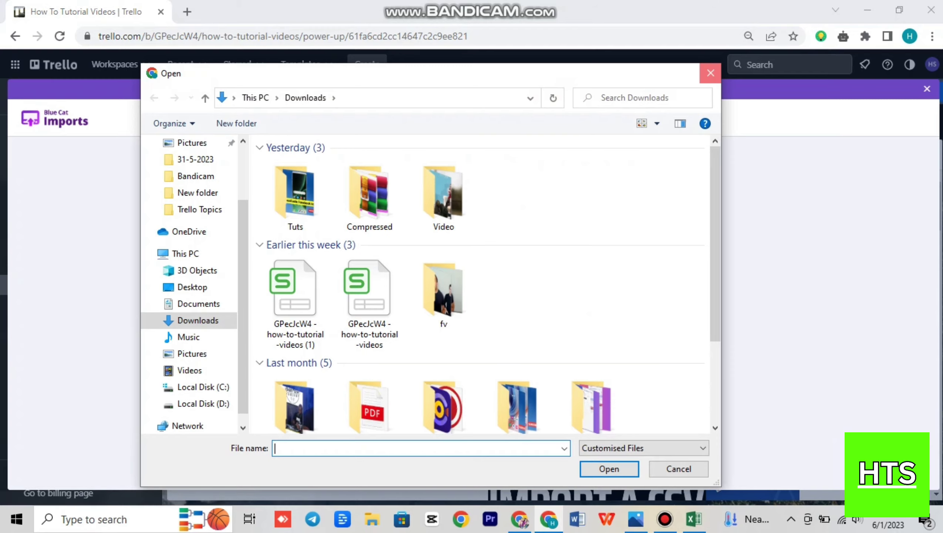
Dismiss the file picker, check the spreadsheet in Excel, and return to the importer
key(Escape)
click(694, 519)
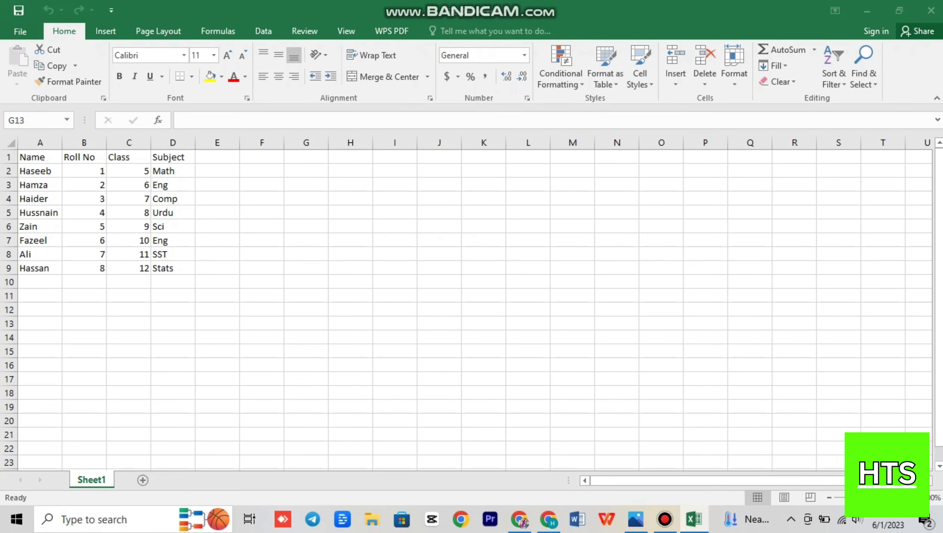
key(alt+Tab)
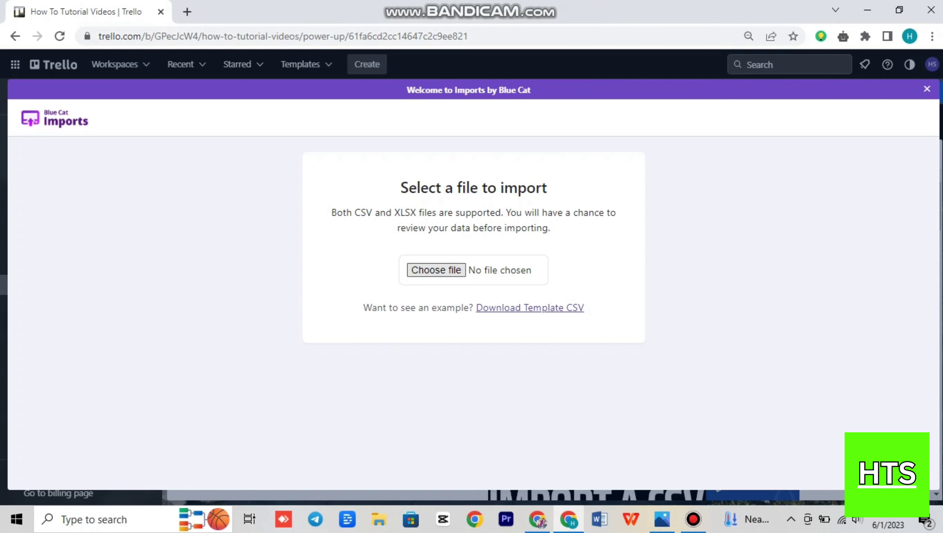
Load File One from the Desktop into the Blue Cat importer
click(435, 270)
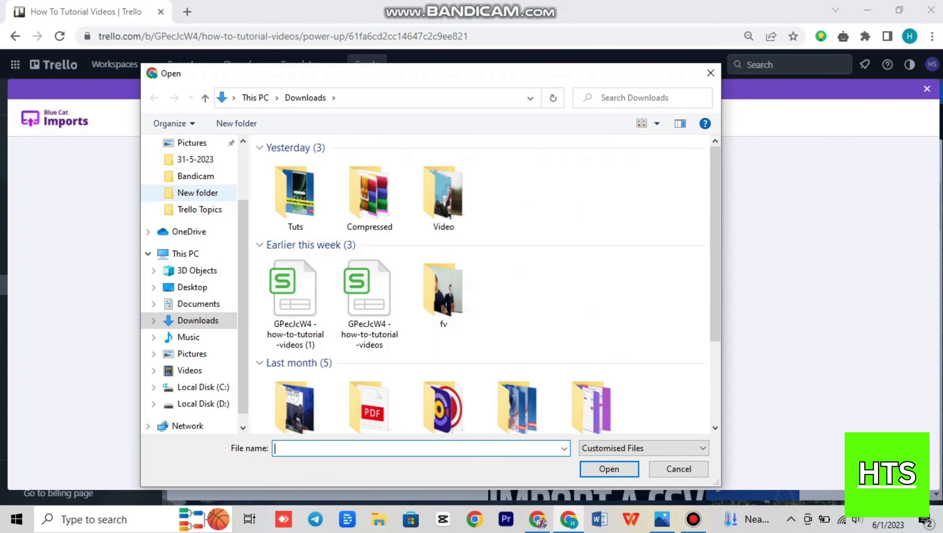
click(192, 287)
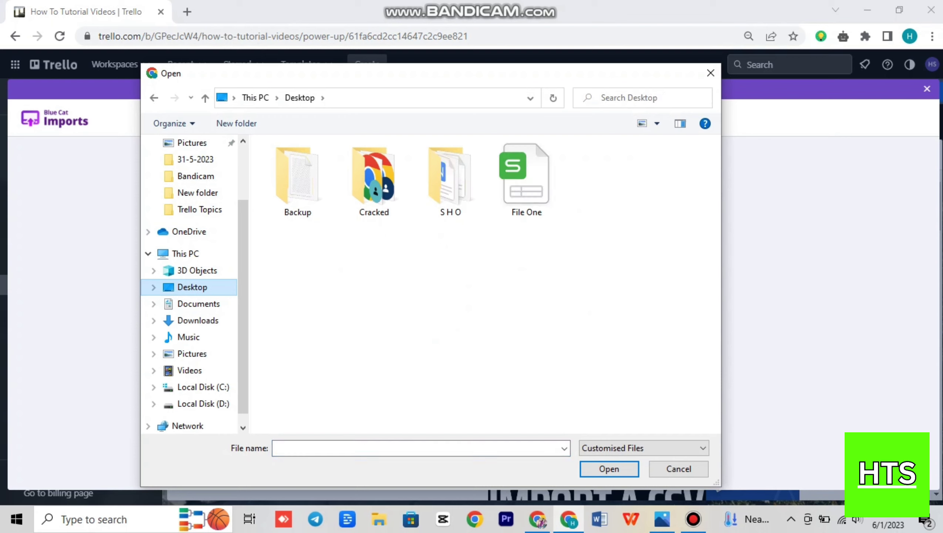
click(526, 179)
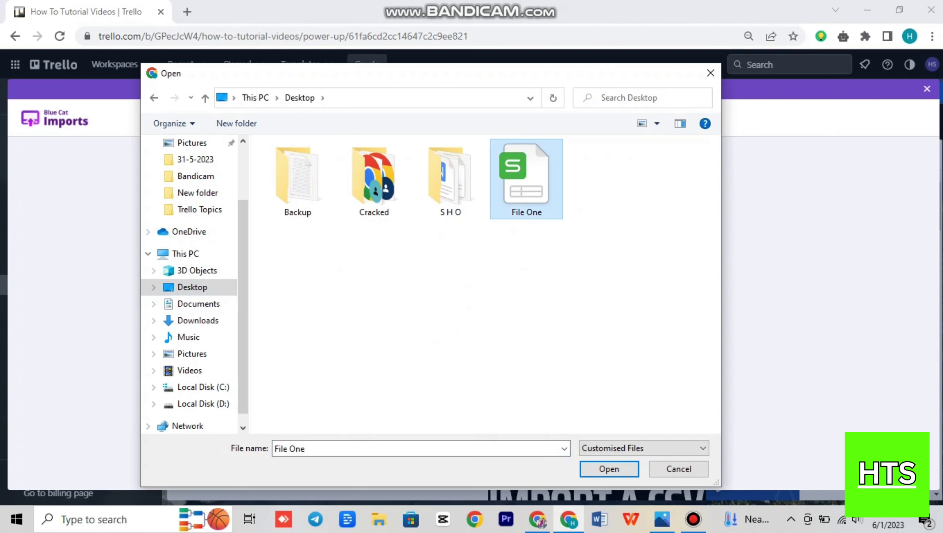
click(610, 469)
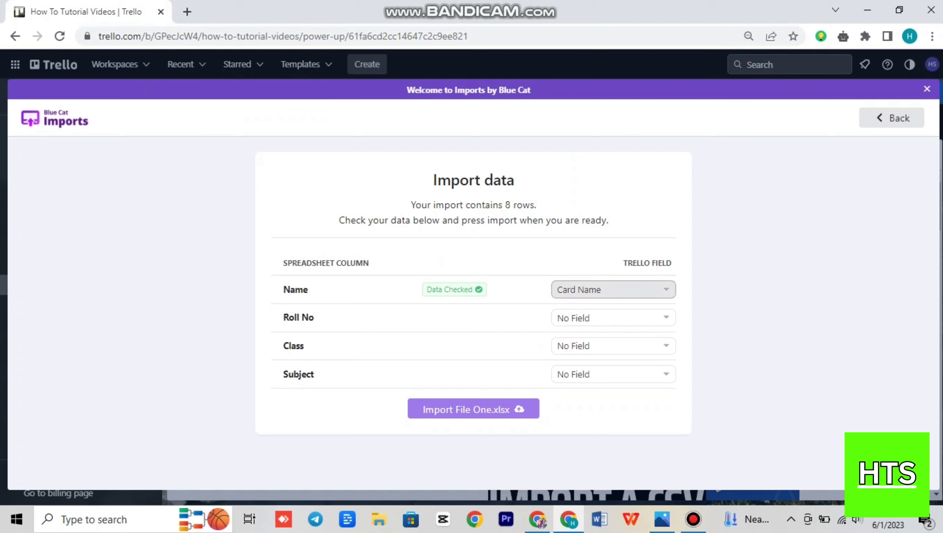
Leave Roll No as No Field, keep Name as Card Name, and import File One.xlsx's 8 rows
click(612, 317)
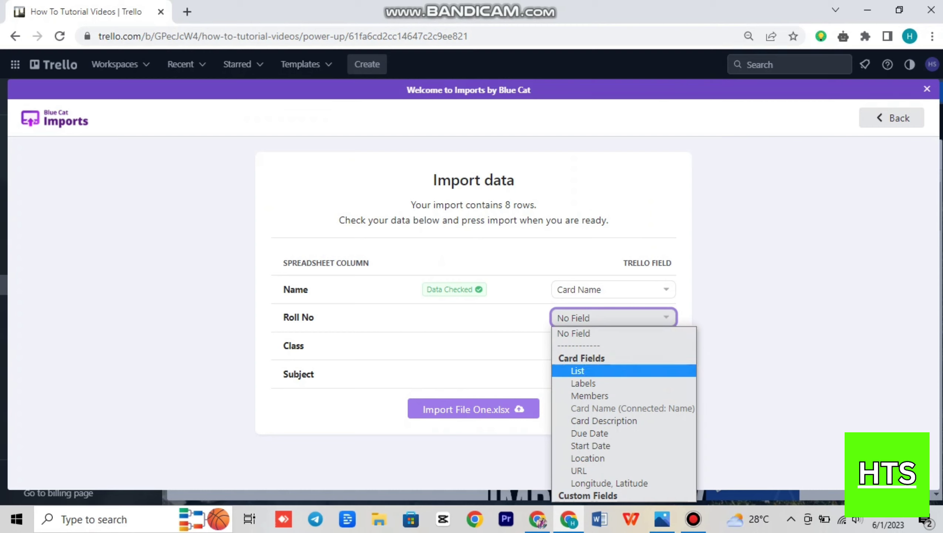
key(Return)
key(Tab)
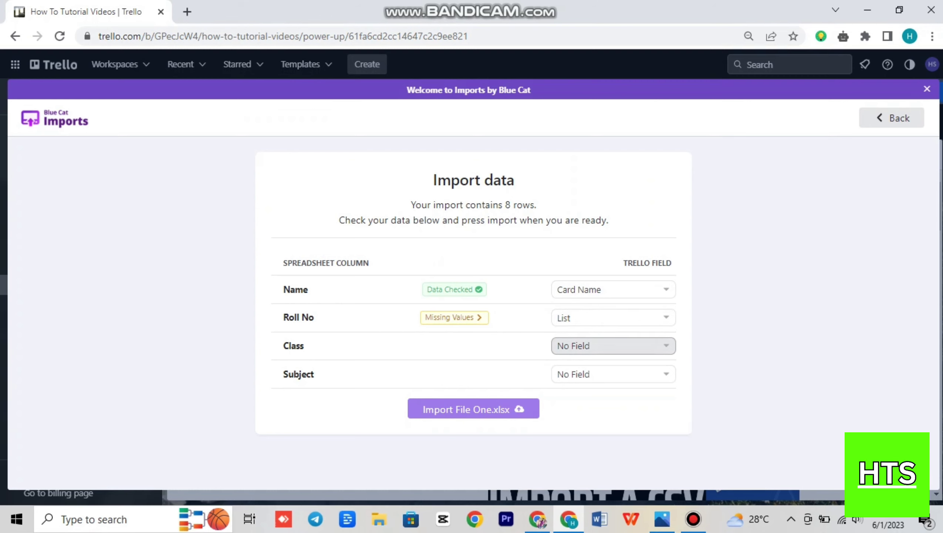
key(shift+Tab)
key(alt+Down)
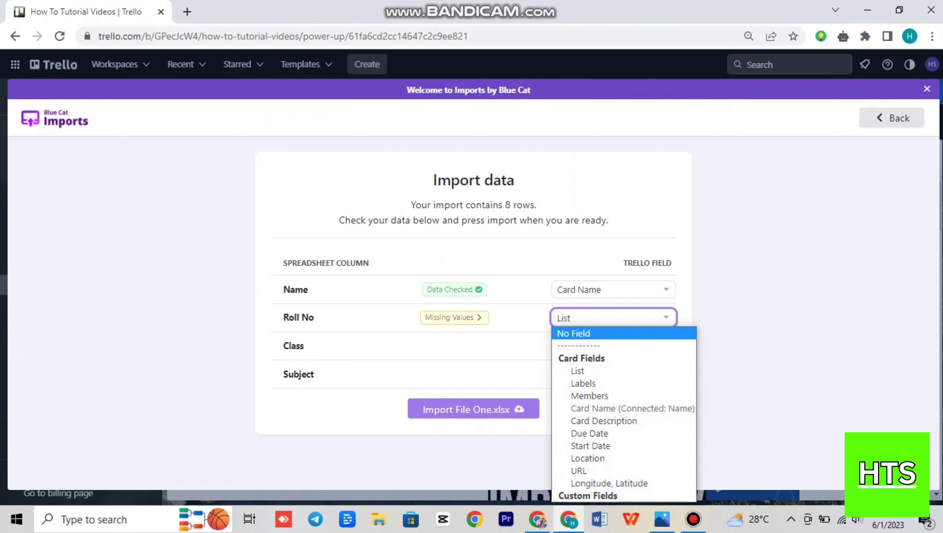
key(Escape)
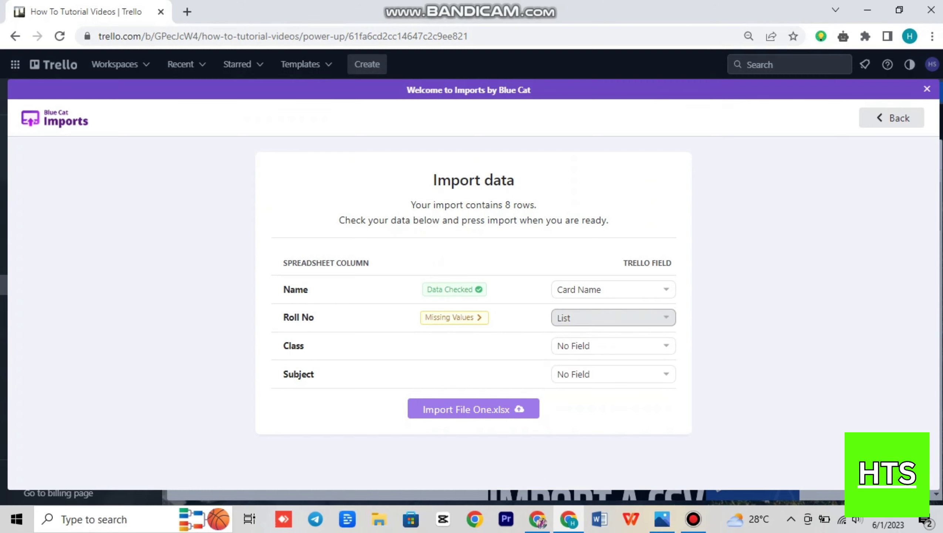
key(alt+Down)
key(Return)
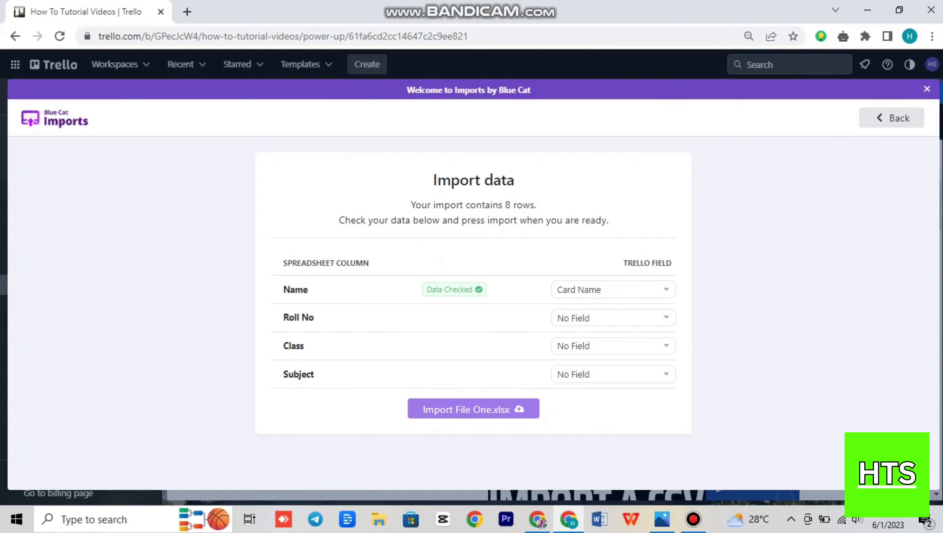
key(Return)
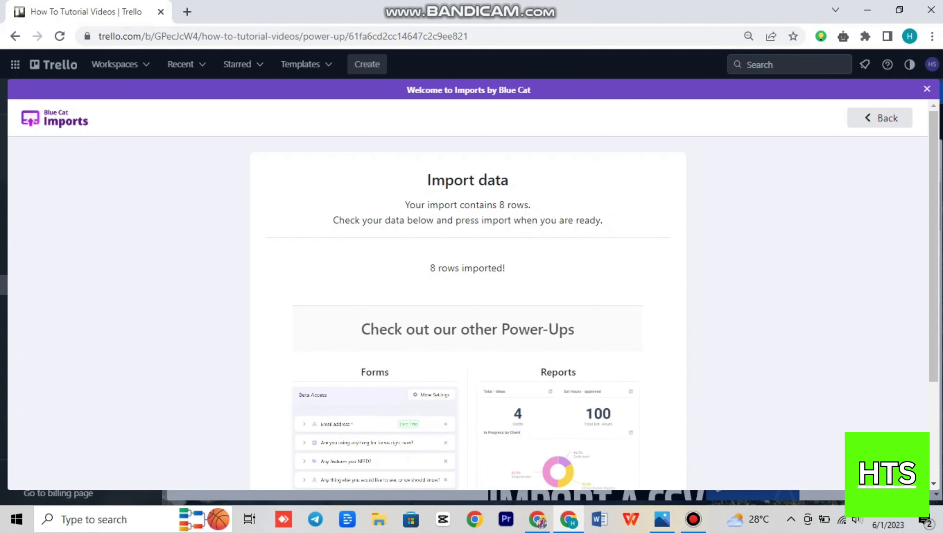
Scroll the import results, then close the Blue Cat Imports window
scroll(468, 313, down, 1)
scroll(468, 314, down, 3)
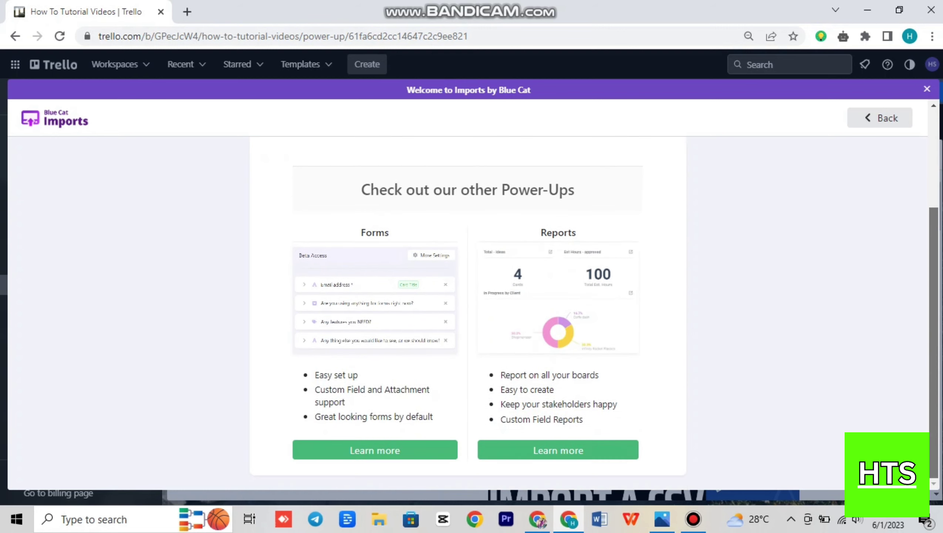
scroll(468, 314, up, 3)
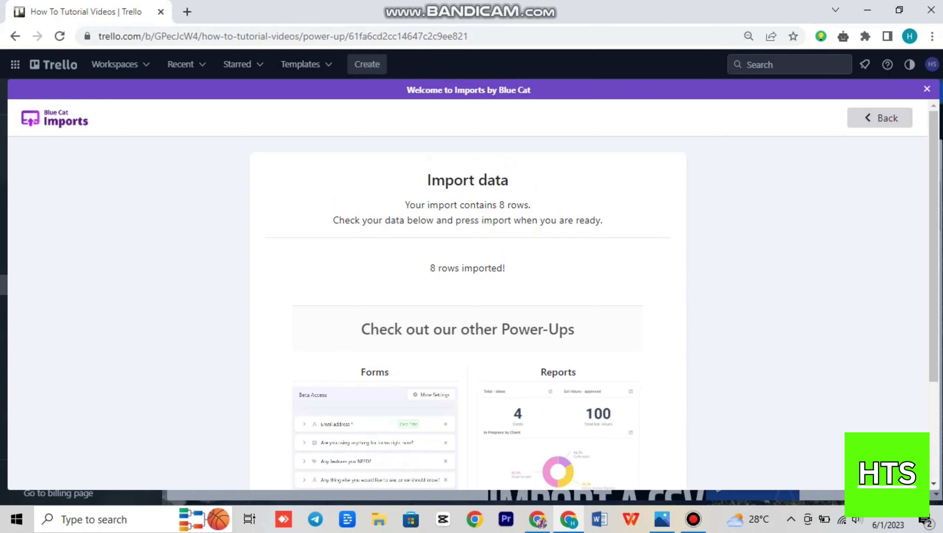
click(880, 118)
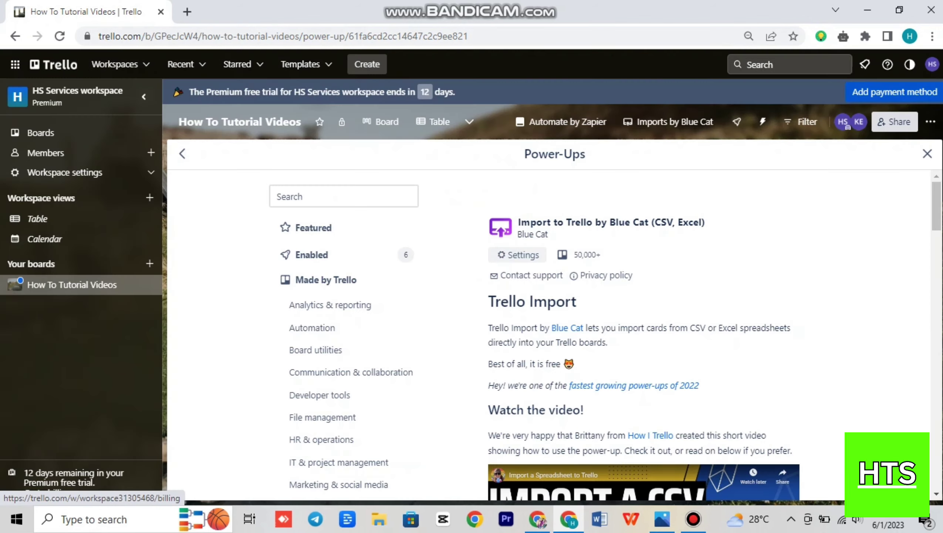